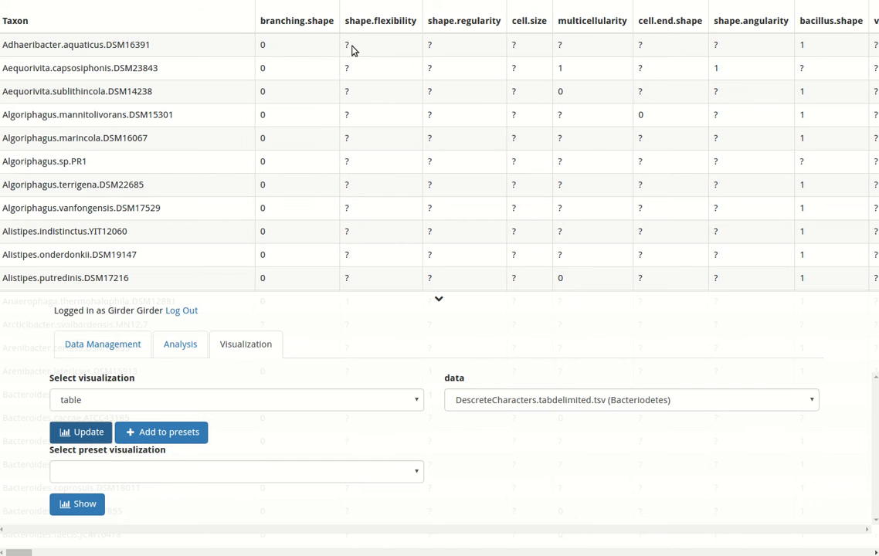
drag(342, 46, 353, 43)
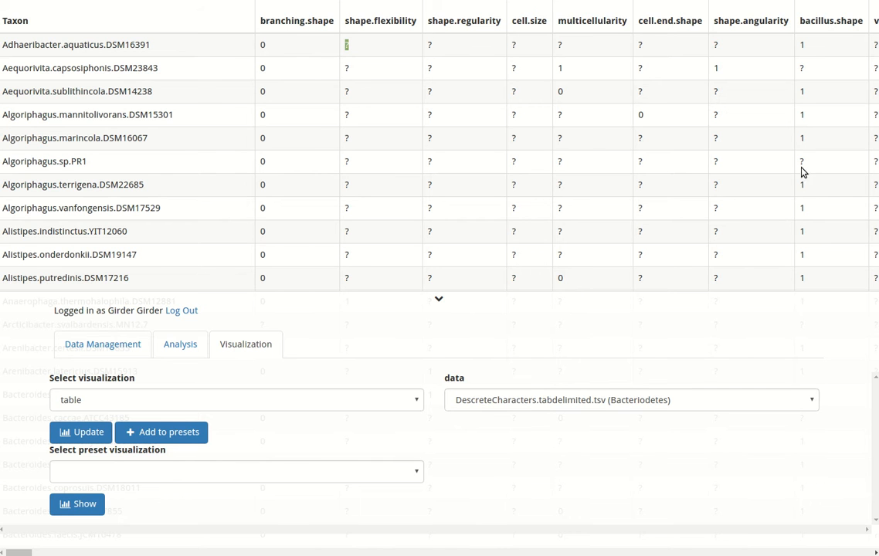
drag(798, 186, 805, 186)
- Find the "Output for OnSet" analysis by searching for "onset" and open its run setup
click(173, 348)
click(173, 405)
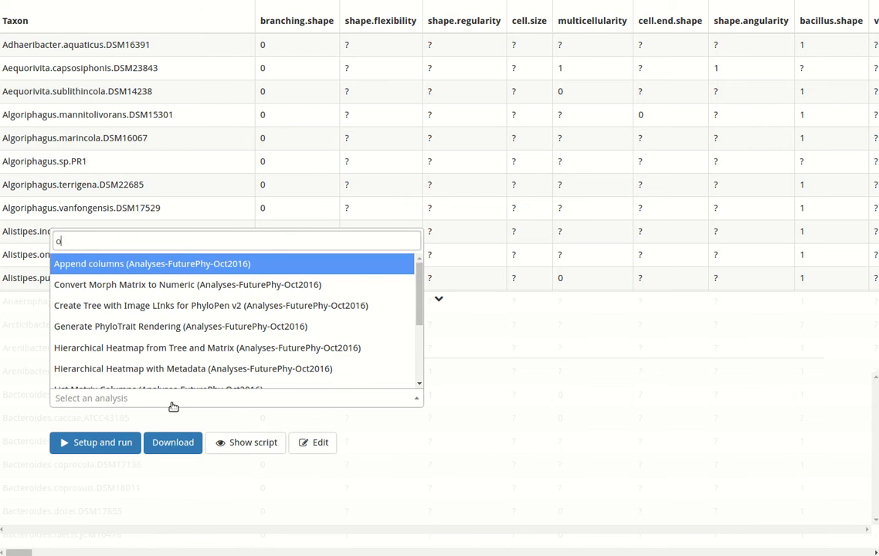
text(onset)
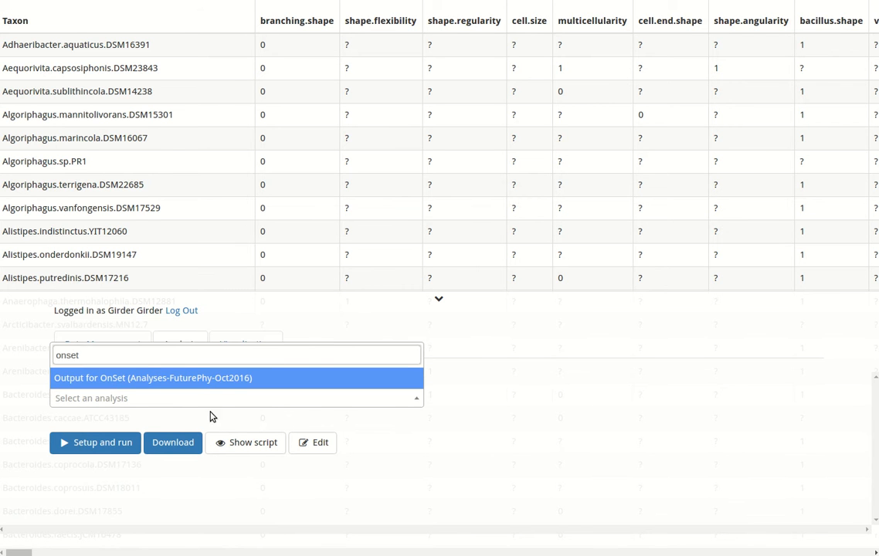
click(182, 375)
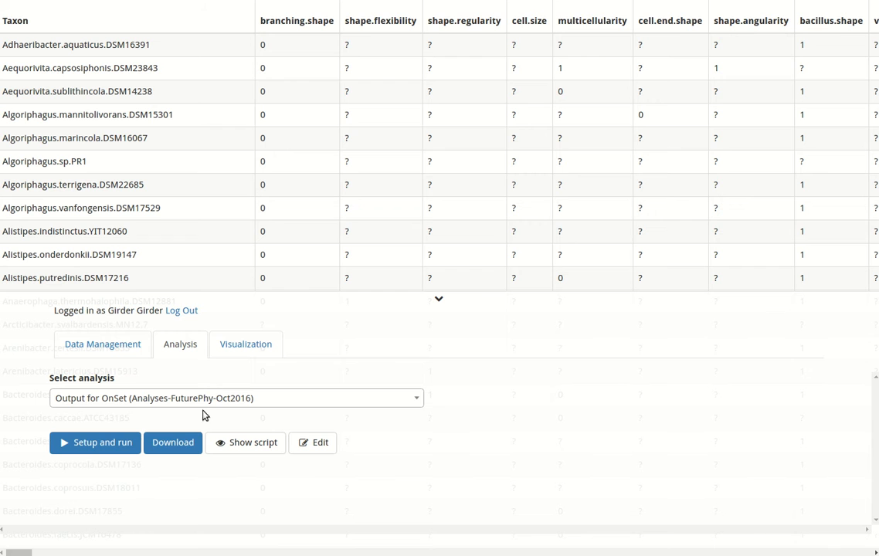
click(112, 443)
- Run the OnSet export on DescreteCharacters.tabdelimited.tsv with dataset_name "onset-discrete", and close the setup dialog
click(276, 138)
click(325, 177)
click(307, 186)
text(-)
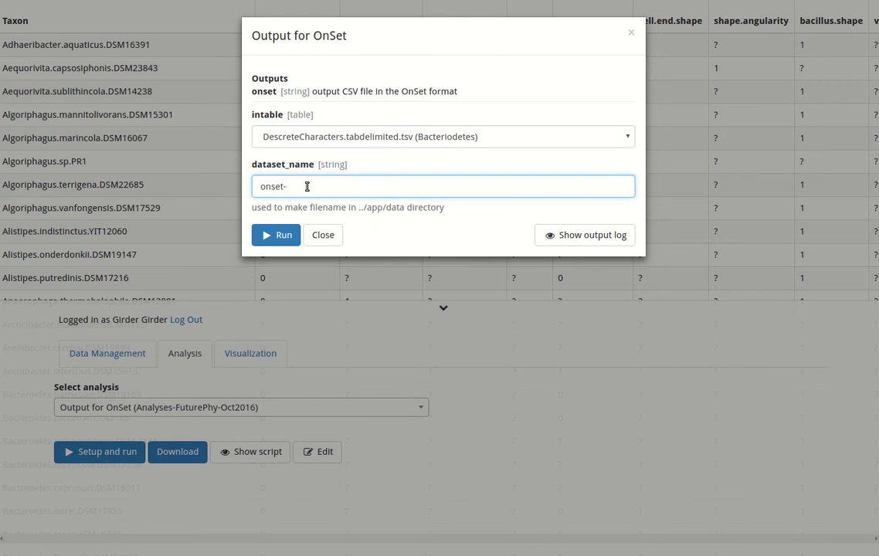
text(discrete)
click(294, 234)
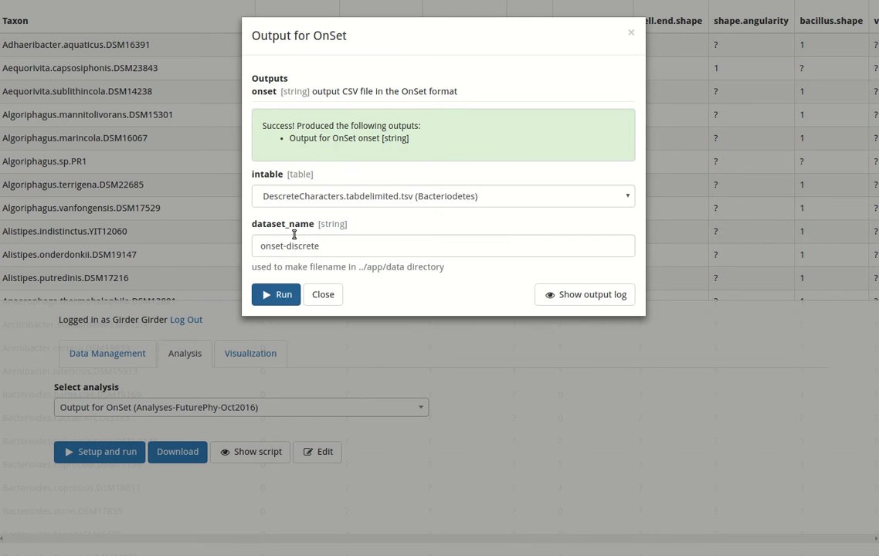
click(321, 296)
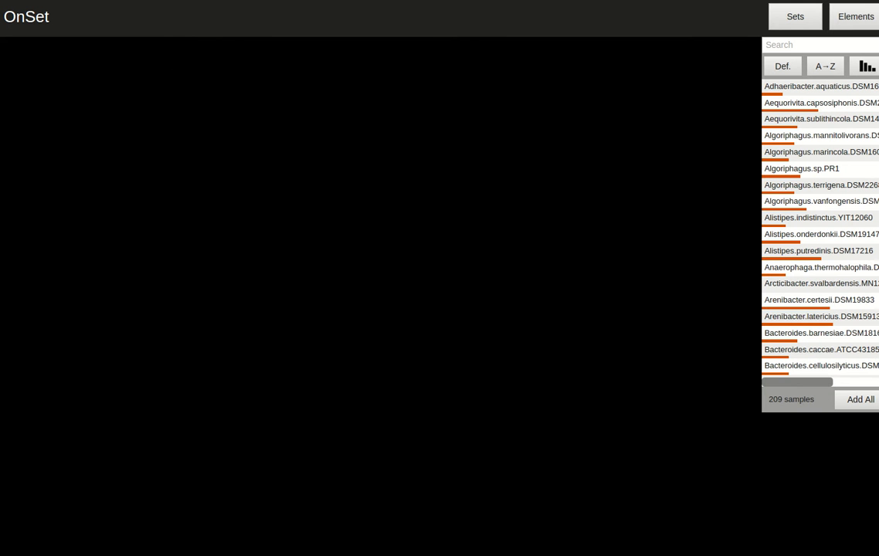
- Open the OnSet for Arbor page at localhost:8080/onset and load the Arbor dataset ../data/onset-discrete
key(BackSpace)
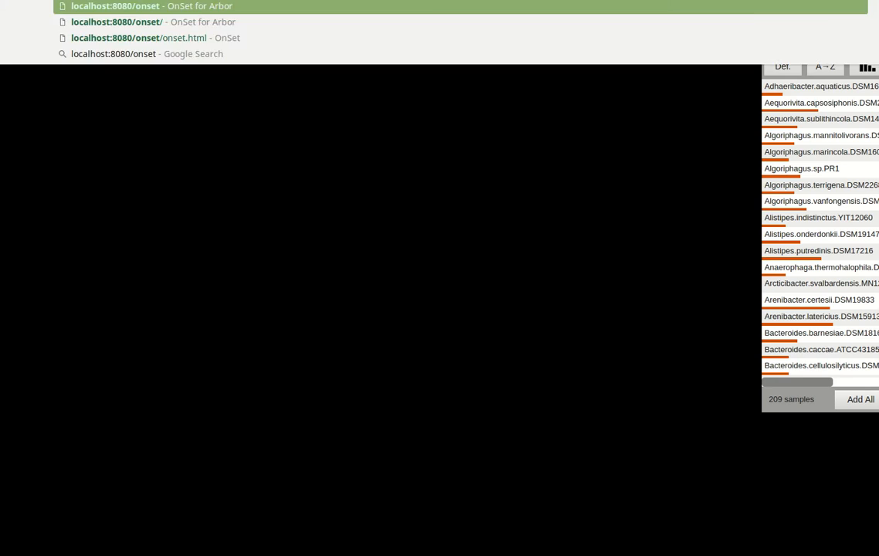
key(Return)
click(341, 129)
text(../data/)
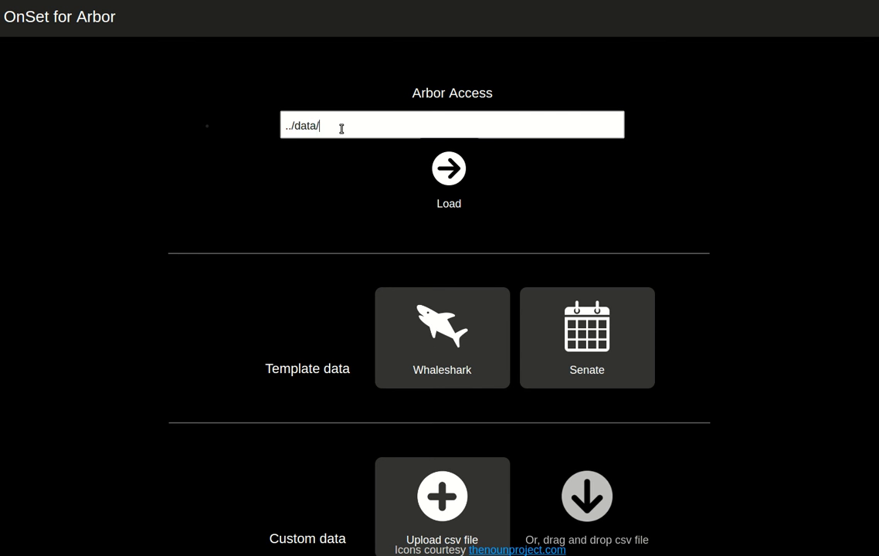
text(onset-discrete)
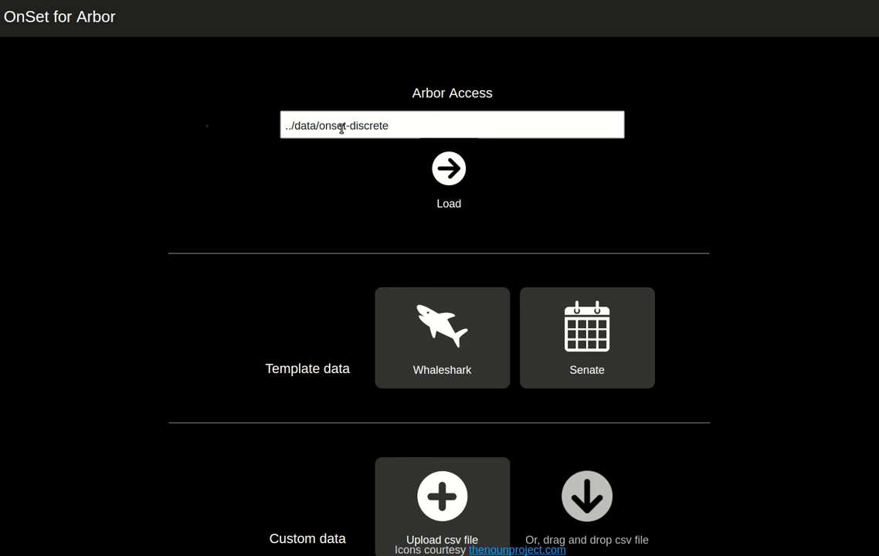
click(438, 174)
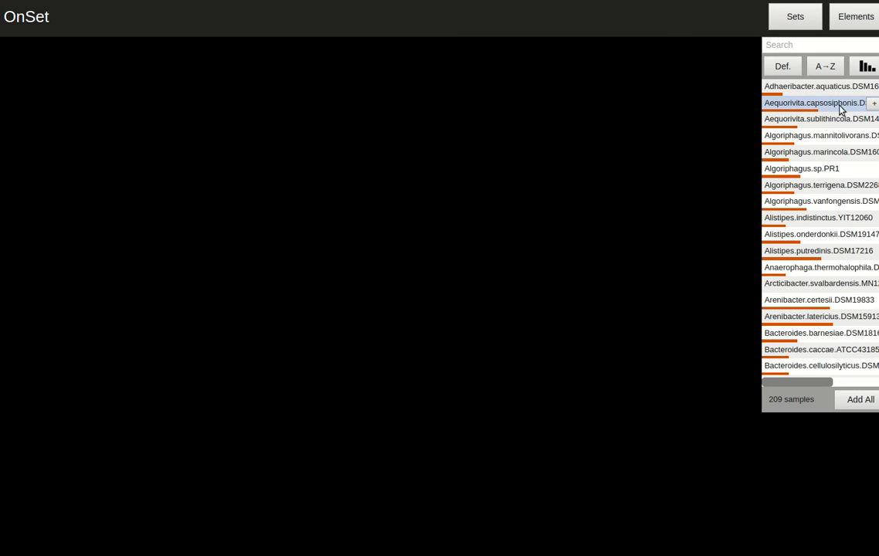
- Look through the list of sets and add the Aequorivita.capsosiphonis set to the canvas
scroll(821, 228, down, 3)
scroll(876, 102, down, 10)
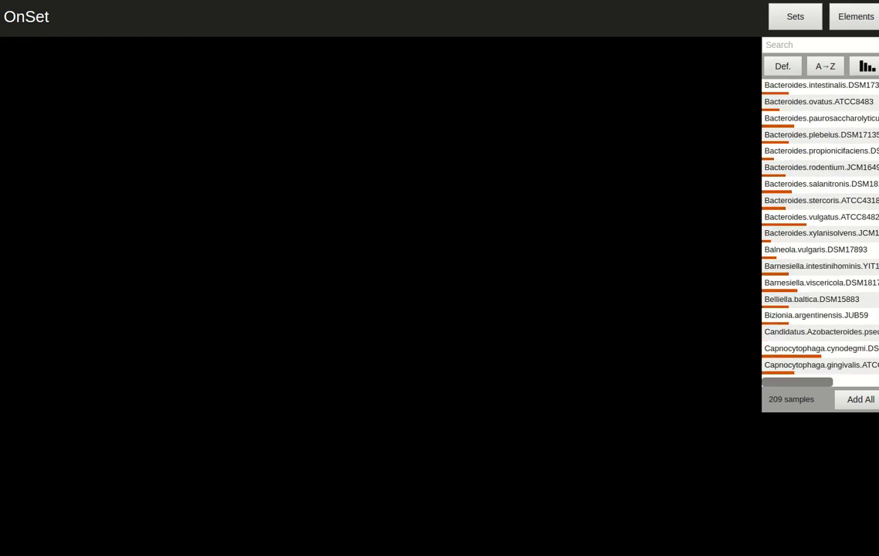
scroll(876, 102, up, 8)
scroll(876, 102, up, 5)
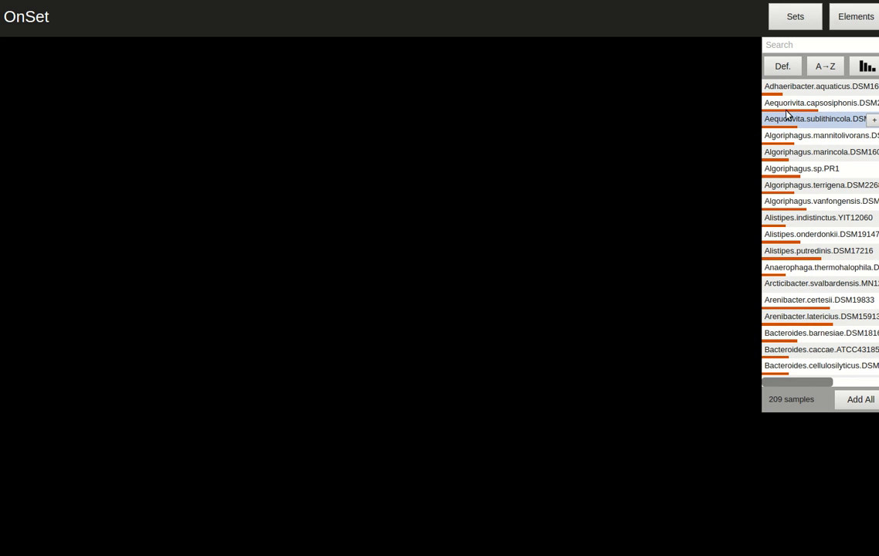
mouse_move(787, 108)
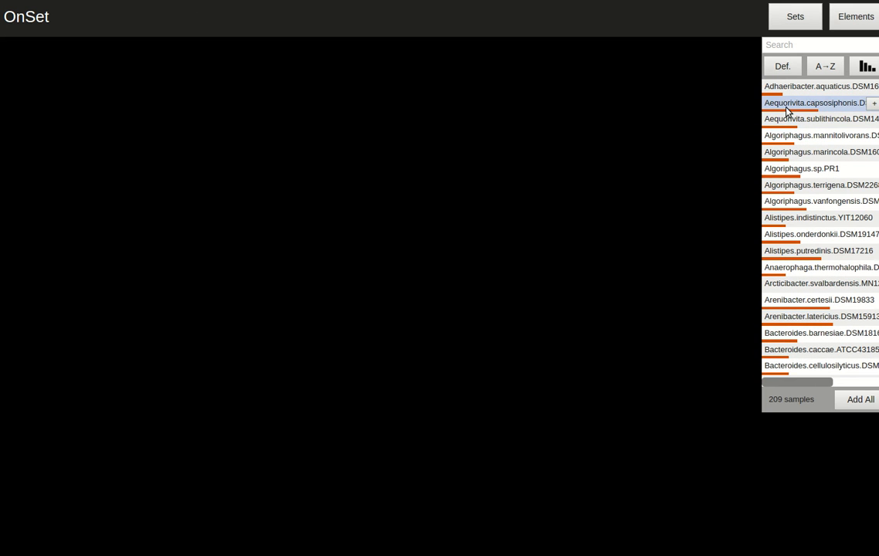
click(874, 103)
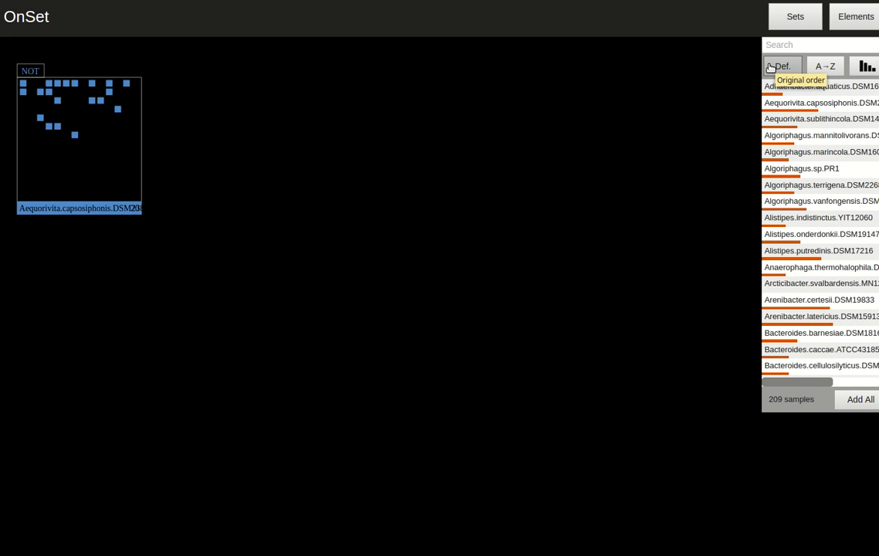
- Sort the sets by descending size and add Cesiribacter.andamanensis and Cecembia.lonarensis.LW9 to the canvas
click(869, 70)
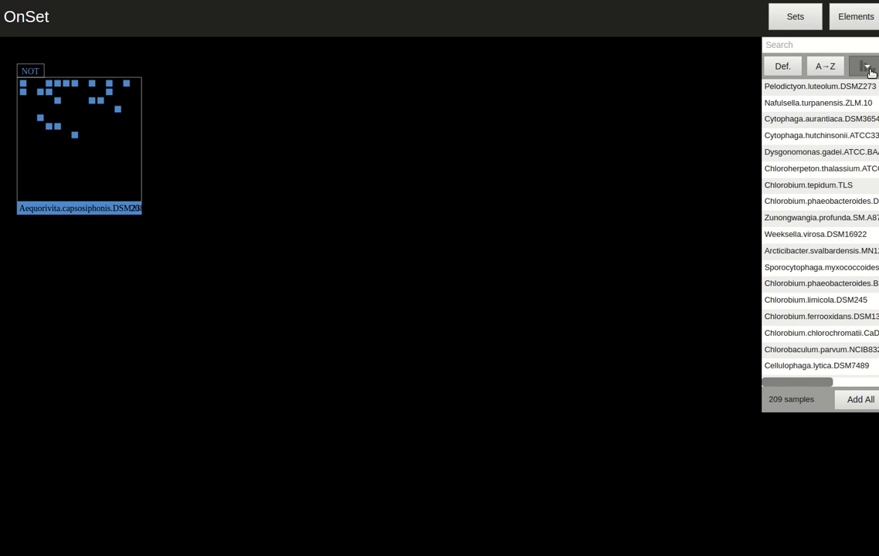
click(871, 70)
mouse_move(849, 86)
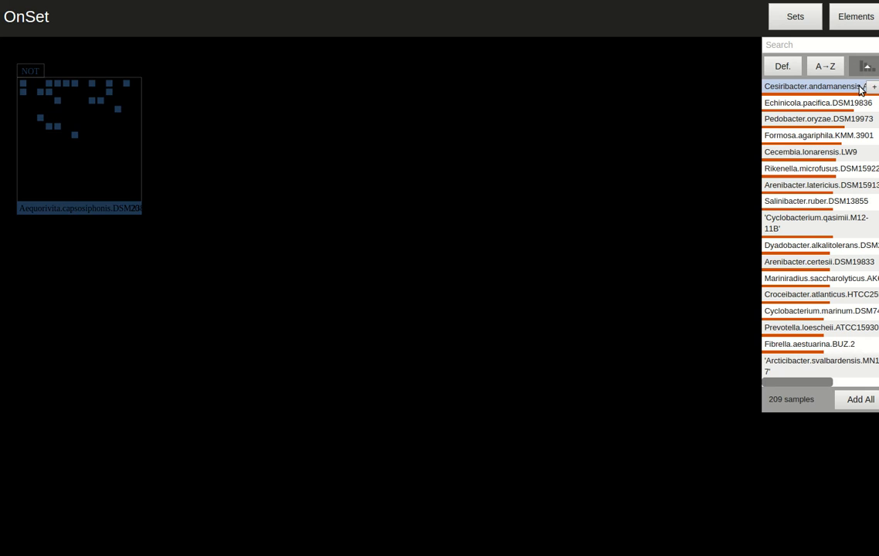
click(873, 86)
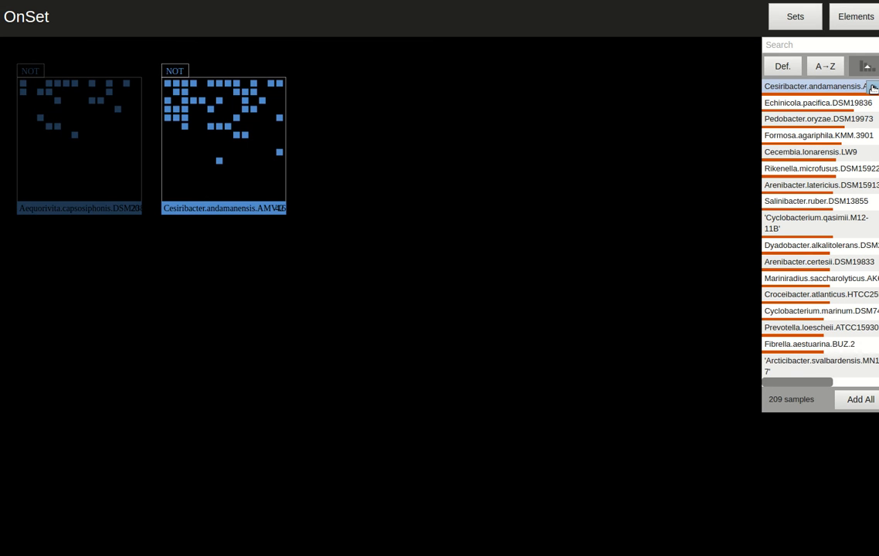
click(862, 69)
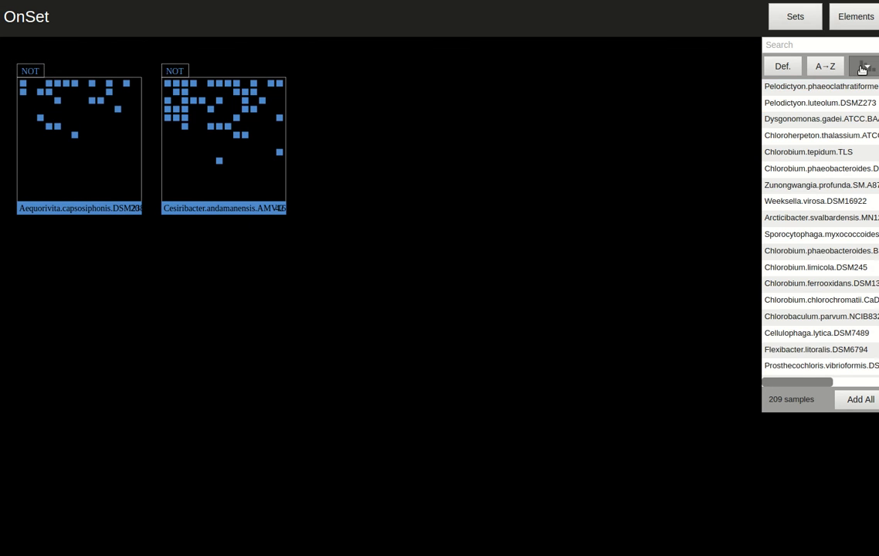
click(863, 70)
click(873, 151)
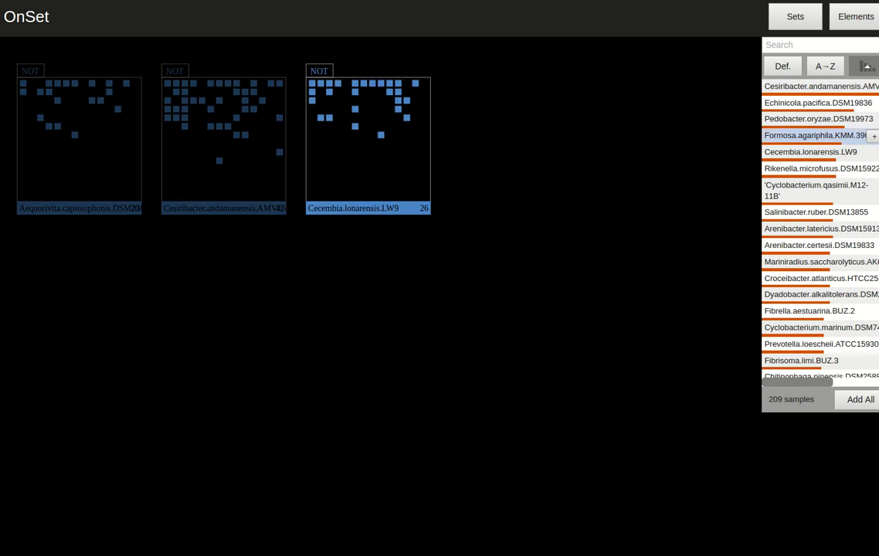
- Add the sets Salinimicrobium.terrae, Mesoflavibacter.zeaxanthinifaciens, Algoriphagus.vanfongensis and Fulvivirga.imtechensis.AK7 to the canvas
scroll(865, 154, down, 10)
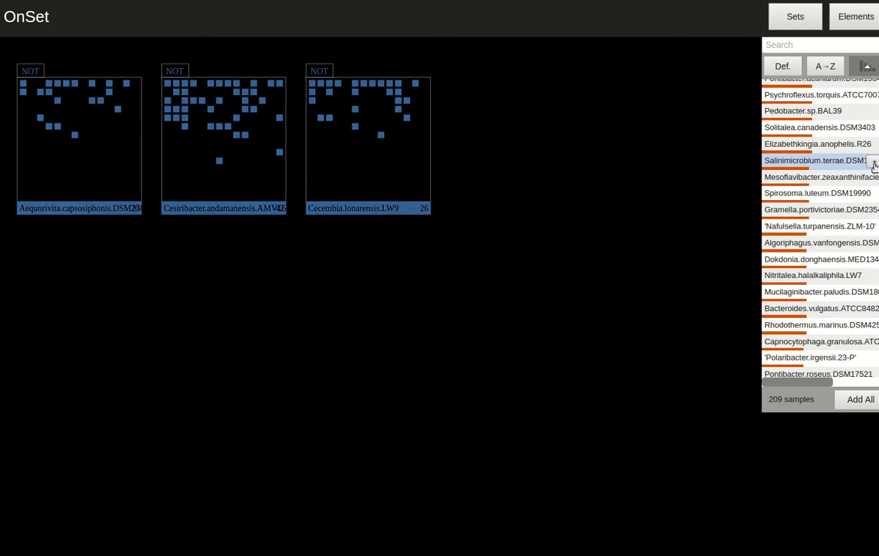
click(872, 160)
click(873, 177)
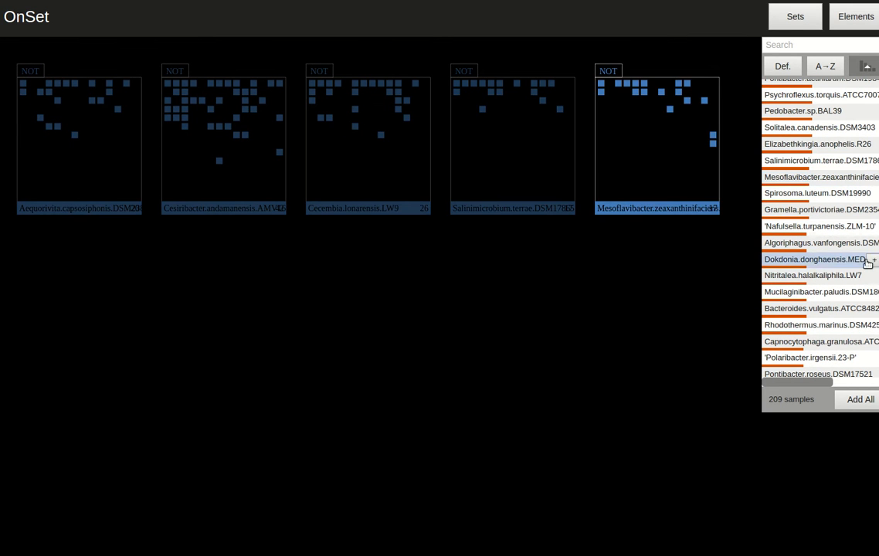
click(872, 244)
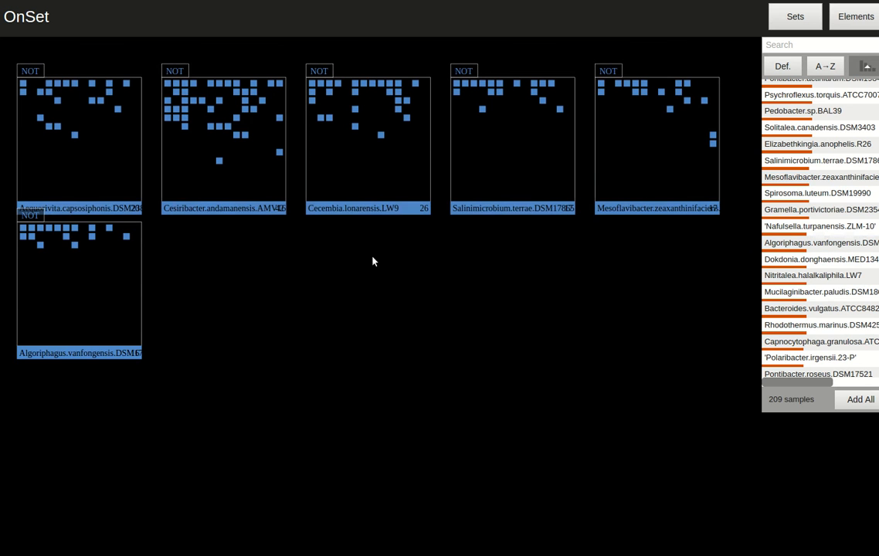
scroll(877, 254, down, 5)
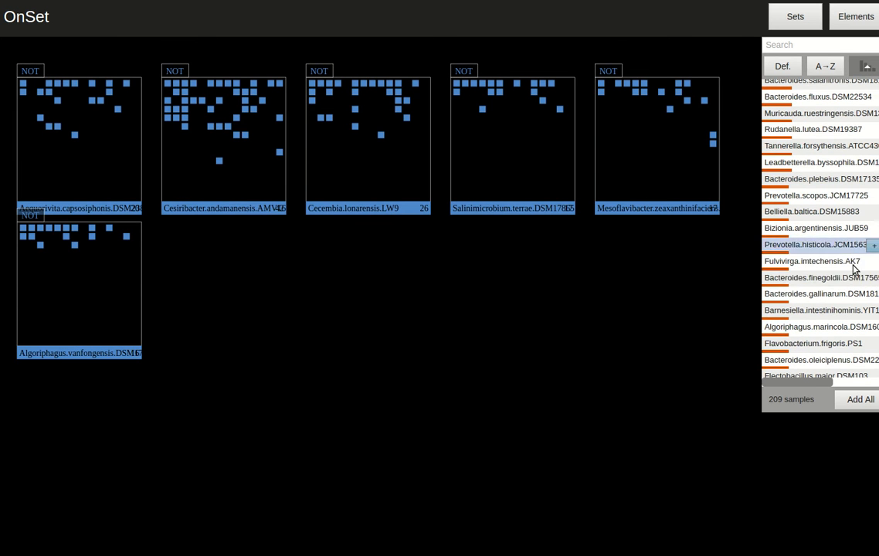
click(873, 261)
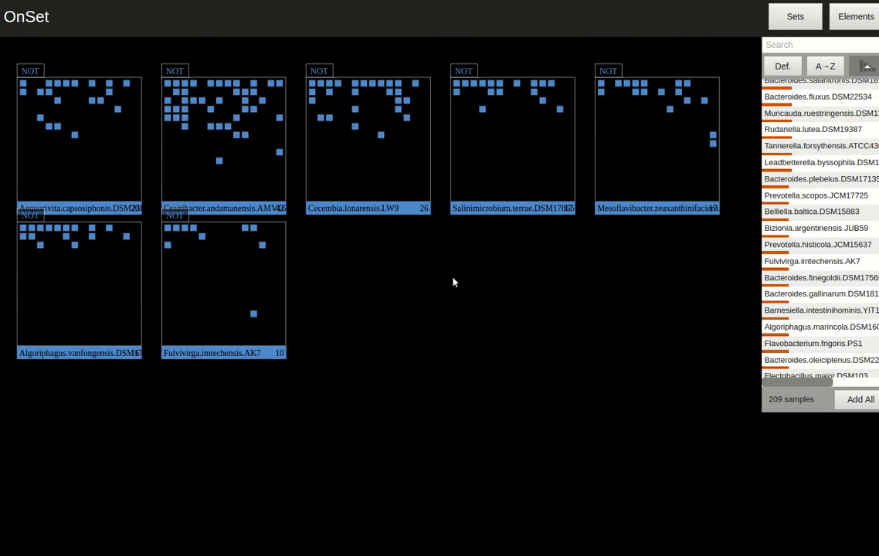
- Examine which added sets share elements such as cefazolin and ampicillin, using the set boxes and the elements list
mouse_move(238, 134)
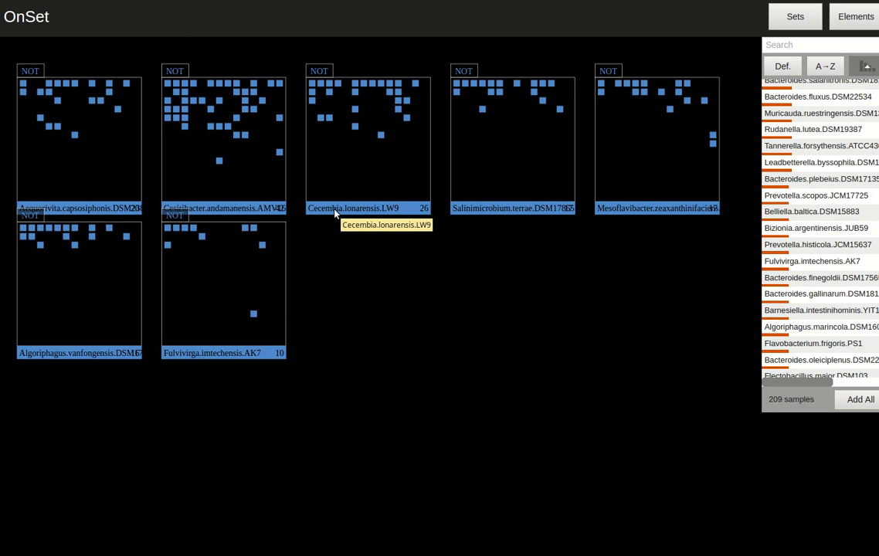
mouse_move(355, 129)
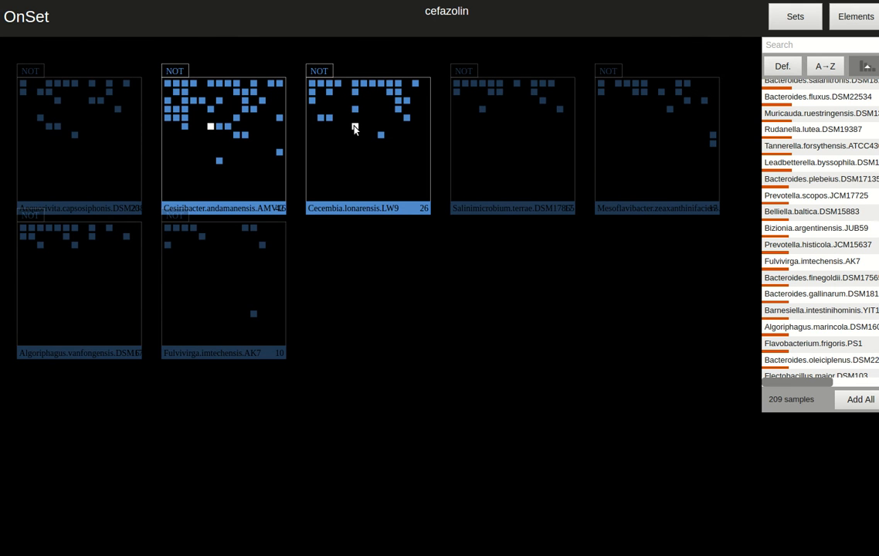
click(847, 26)
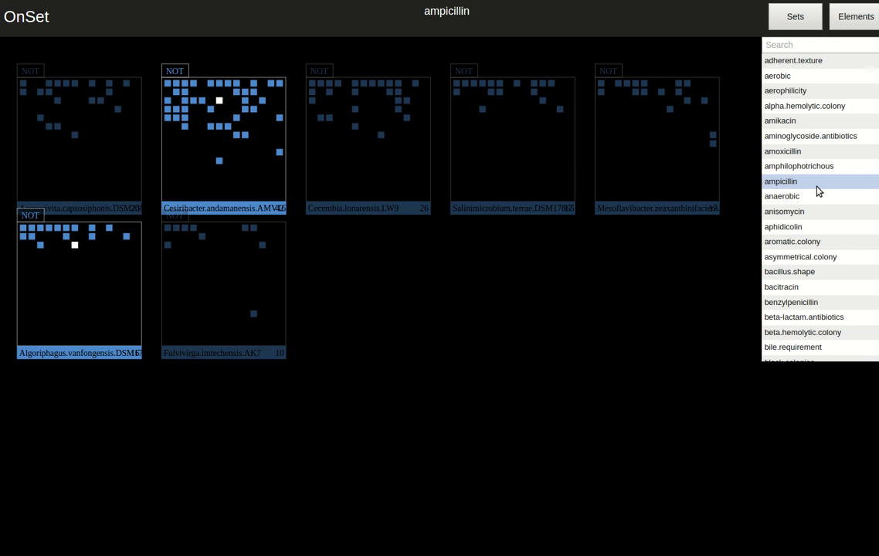
click(795, 16)
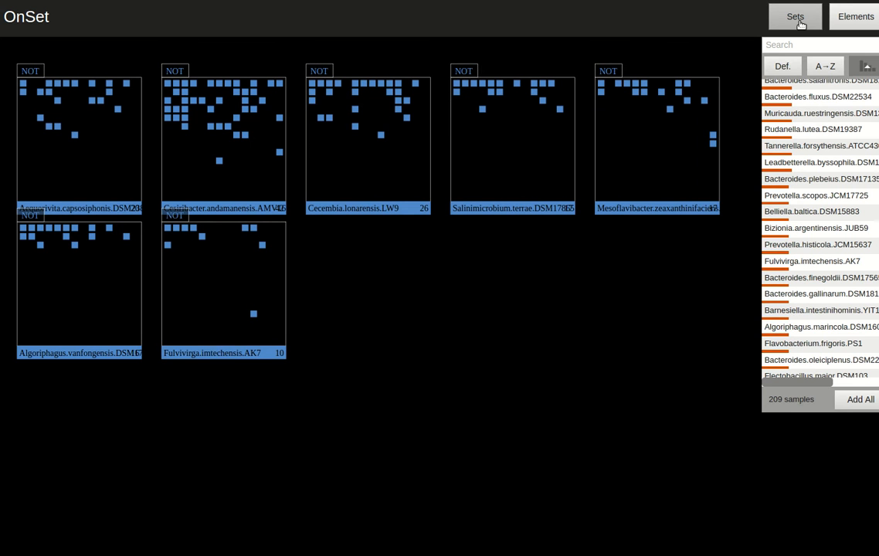
click(848, 23)
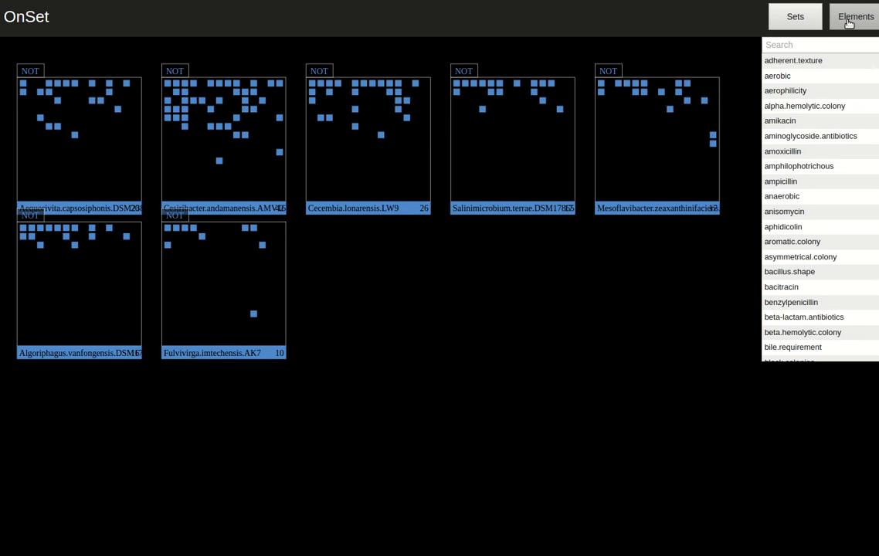
click(848, 24)
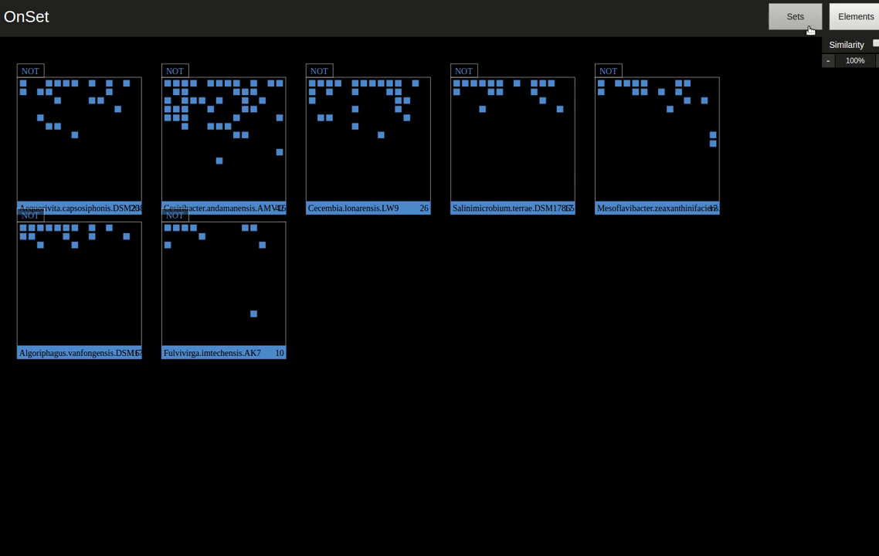
- Show similarity links between the sets and base them on the Jaccard measure
click(875, 44)
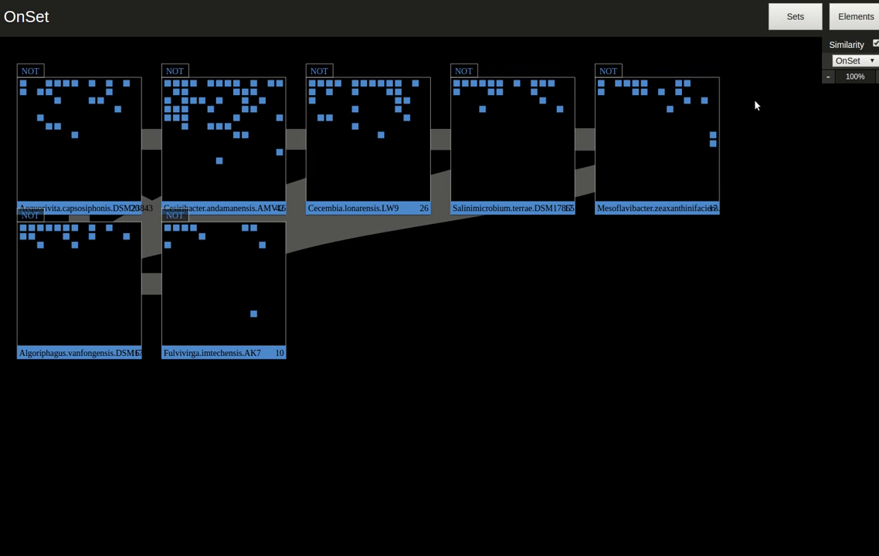
click(872, 62)
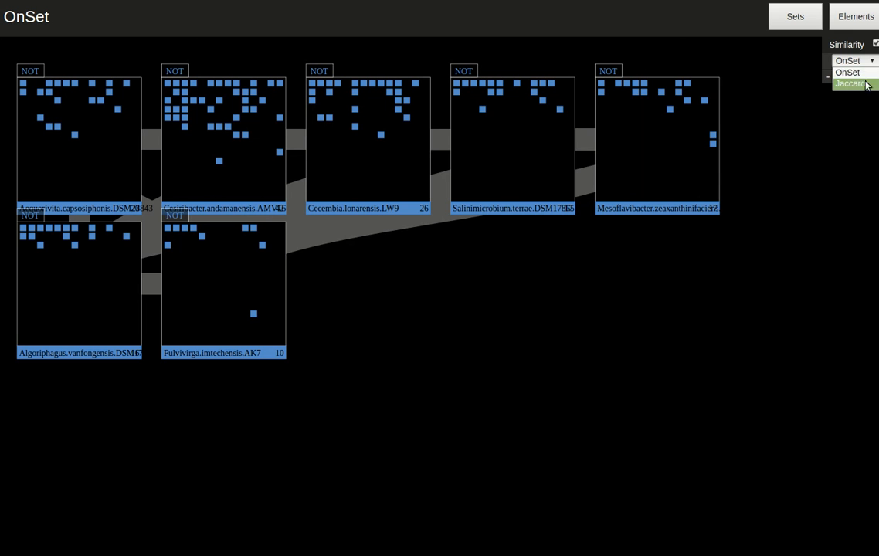
click(867, 83)
- Spread the Mesoflavibacter, Salinimicrobium and Cecembia boxes apart on the canvas, and hide the similarity links
drag(653, 143, 716, 445)
drag(533, 197, 746, 192)
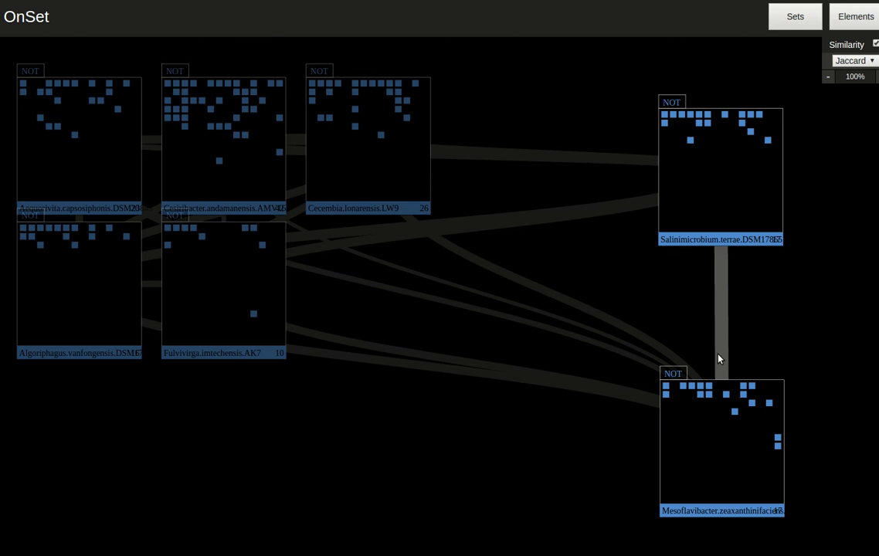
drag(425, 173, 484, 164)
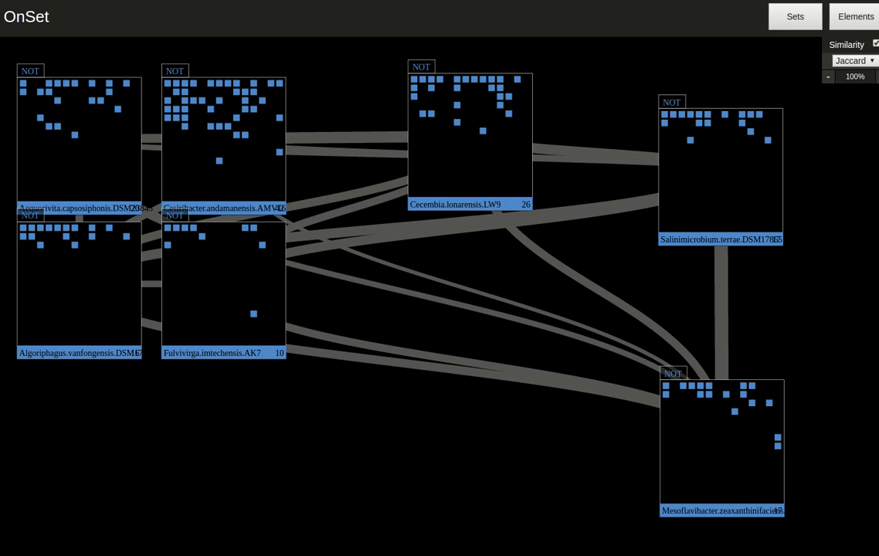
click(876, 44)
- Merge the Algoriphagus.vanfongensis and Fulvivirga.imtechensis.AK7 sets into one combined box and set its logical operation to OR
scroll(530, 328, down, 2)
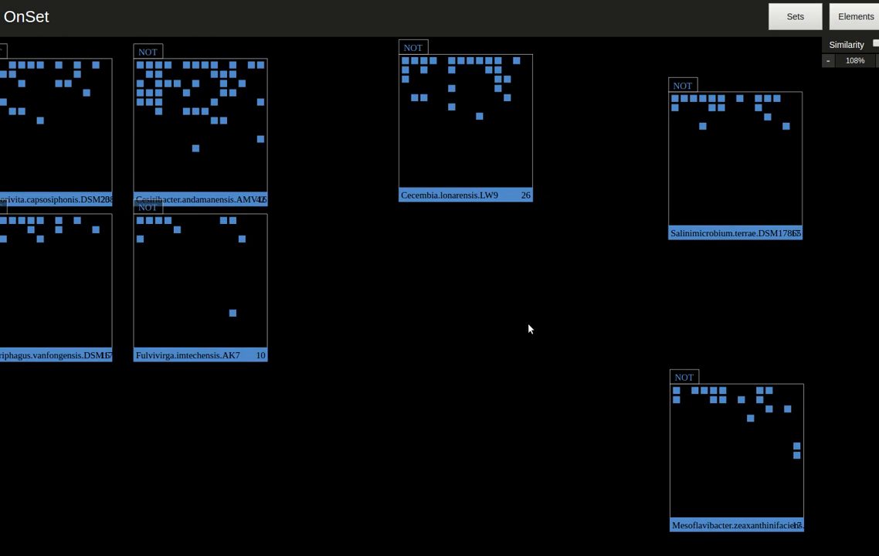
scroll(530, 329, down, 2)
scroll(530, 329, up, 3)
scroll(530, 329, down, 2)
scroll(530, 329, up, 1)
scroll(530, 329, up, 2)
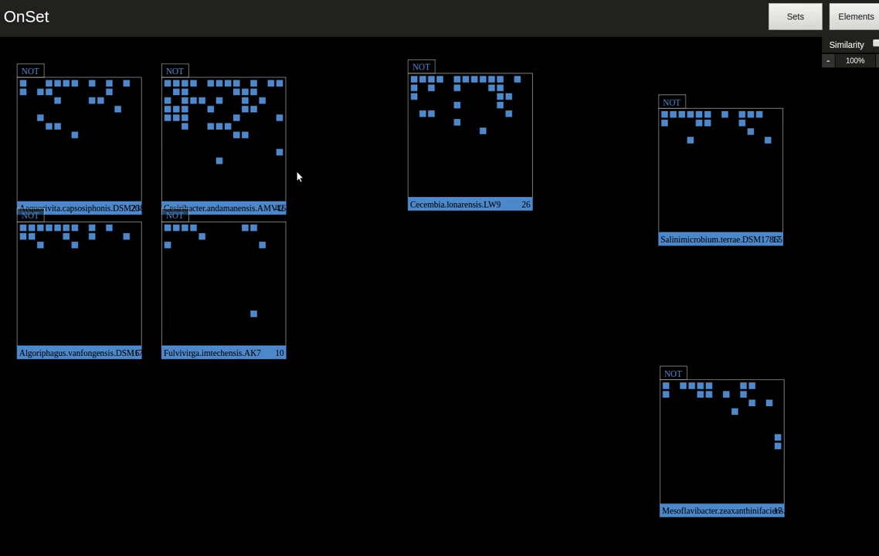
drag(232, 258, 257, 337)
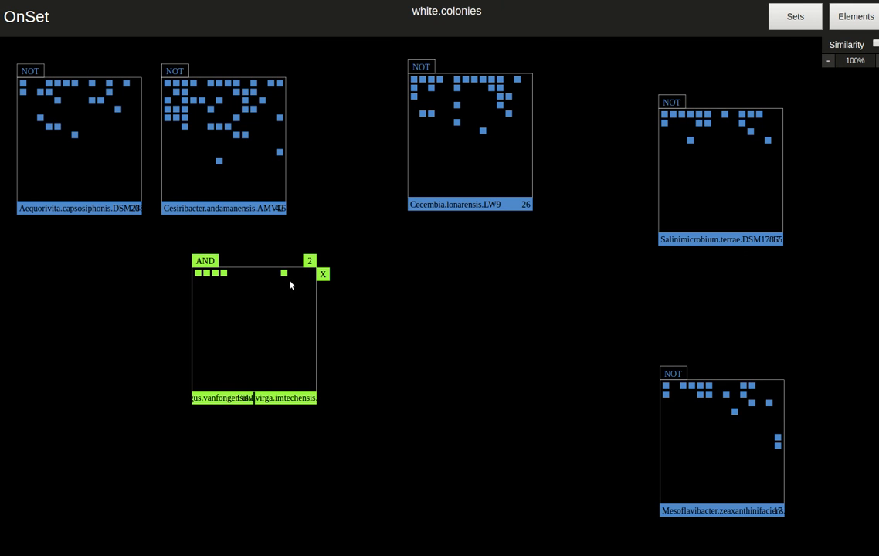
click(207, 263)
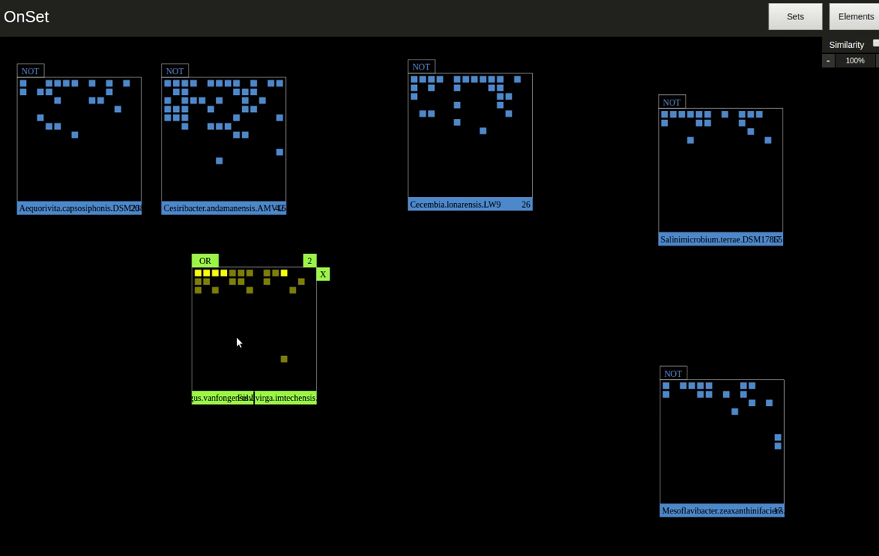